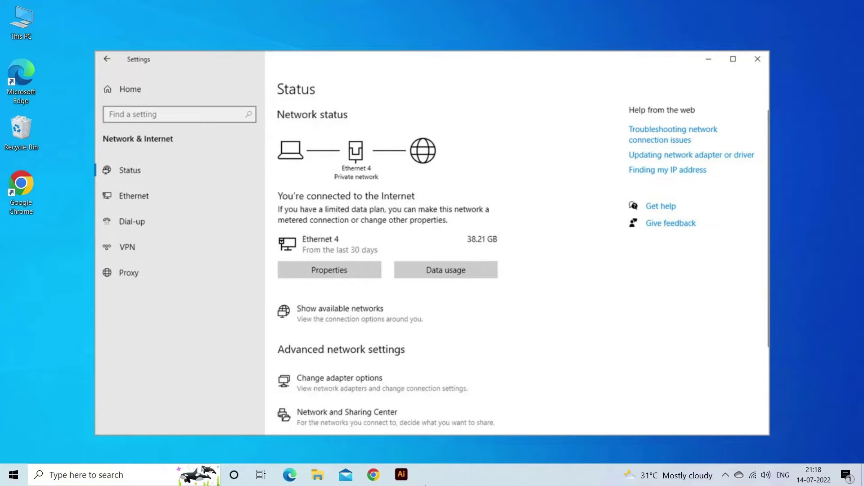
# - Close the network status window, view New folder's images on T:, then bring up its shortcut menu
pyautogui.hotkey('alt', 'F4')
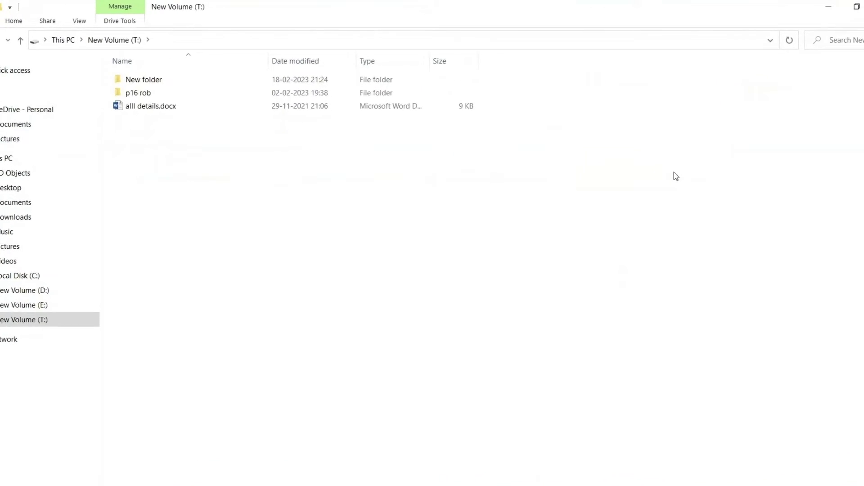
pyautogui.doubleClick(155, 86)
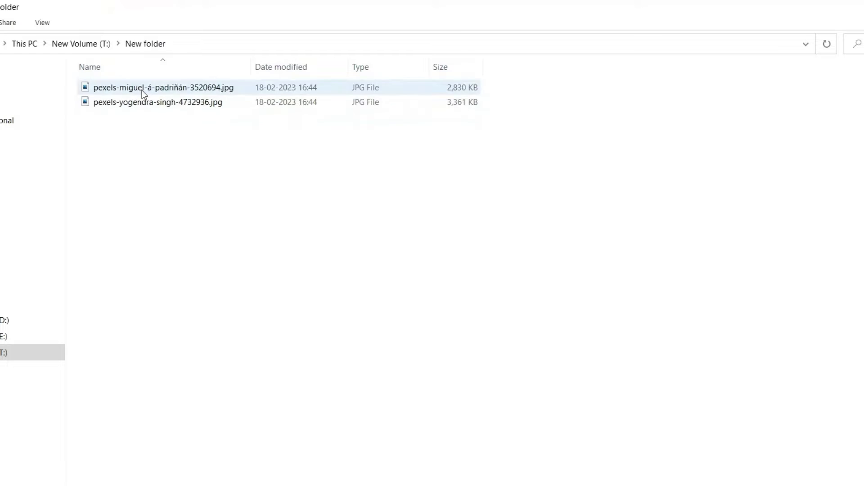
pyautogui.hotkey('alt', 'Left')
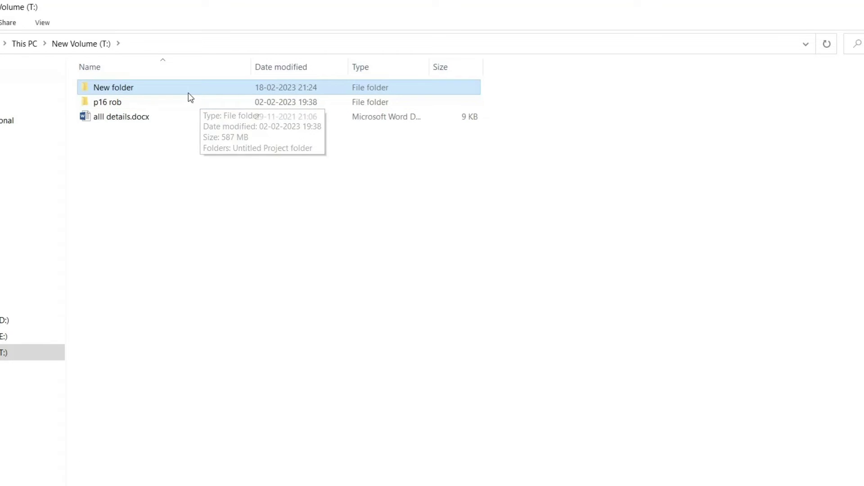
pyautogui.rightClick(455, 89)
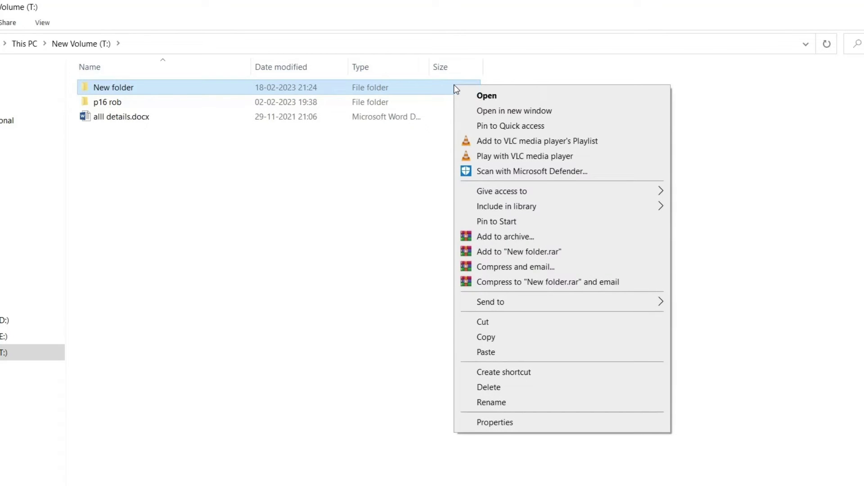
# - Share New folder from its Properties Sharing tab, adding Everyone with Read permission
pyautogui.click(495, 425)
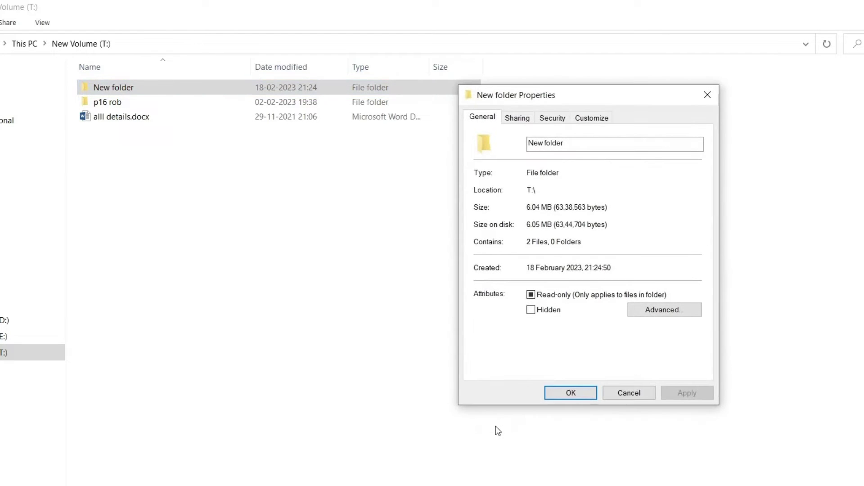
pyautogui.click(521, 119)
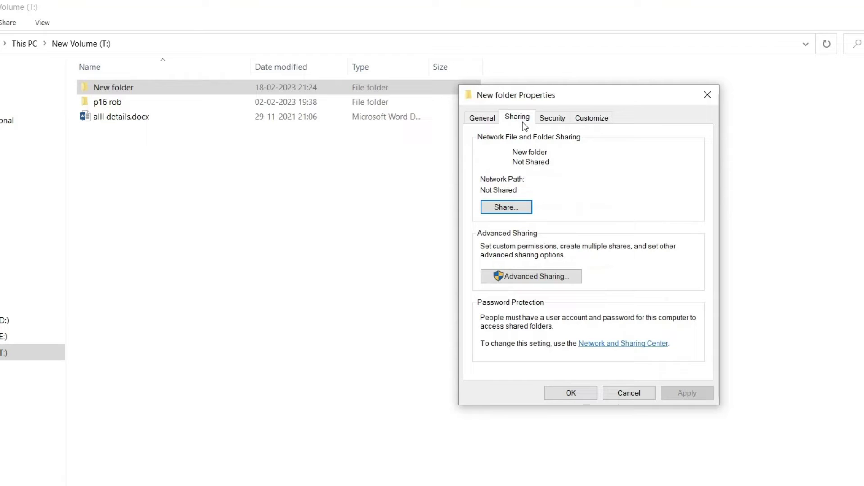
pyautogui.click(515, 210)
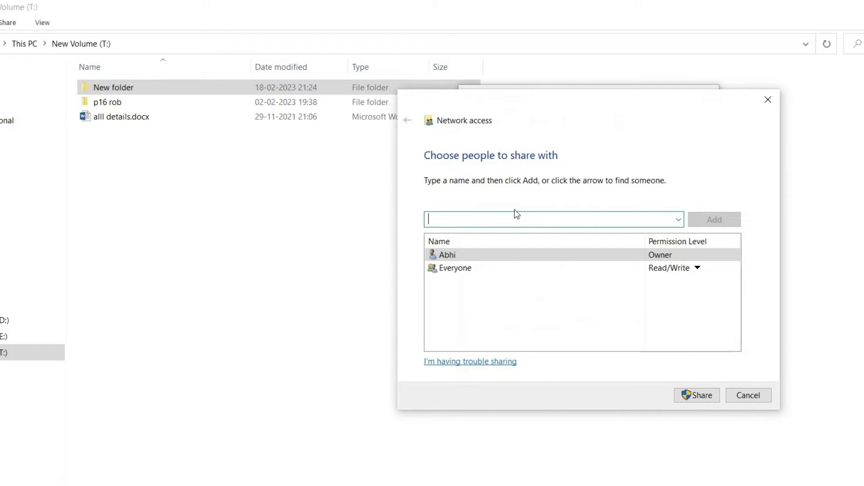
pyautogui.click(517, 216)
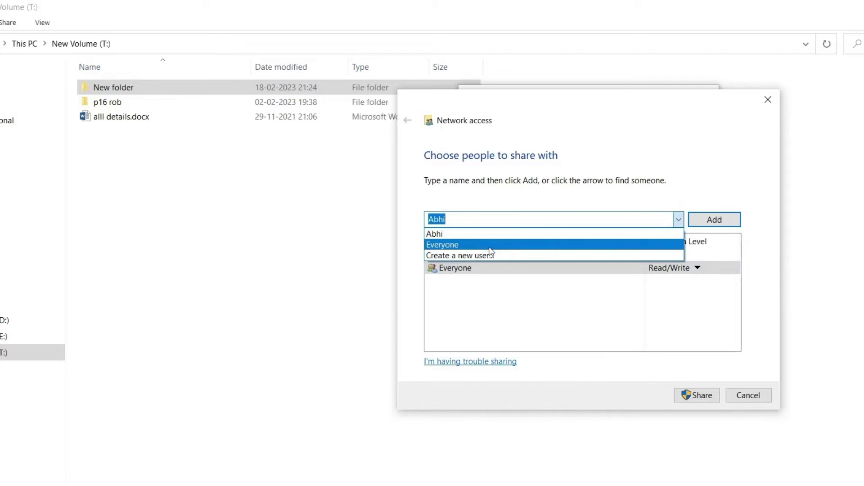
pyautogui.click(492, 246)
pyautogui.click(697, 267)
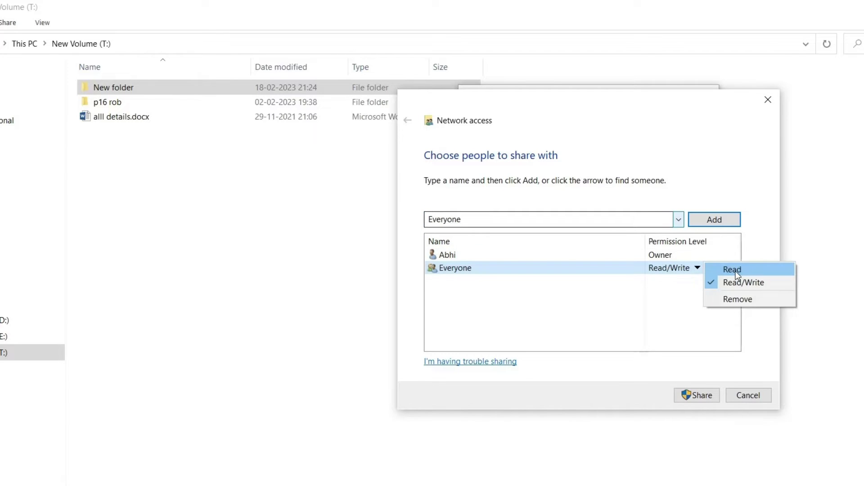
pyautogui.click(743, 269)
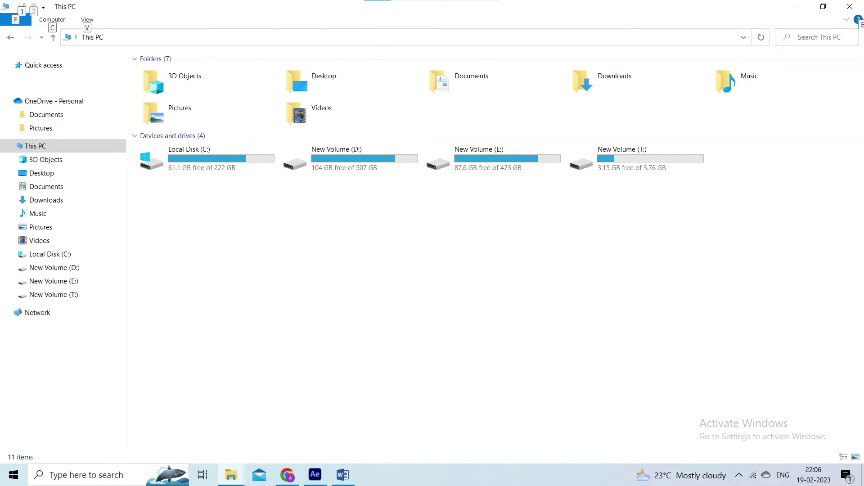
# - Map network drive Z: to the server share path, ticking Connect using different credentials
pyautogui.press('c')
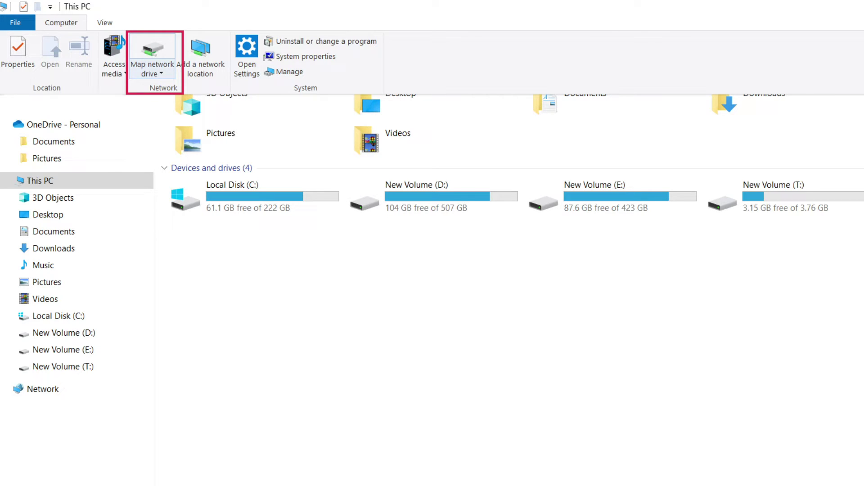
pyautogui.press('n')
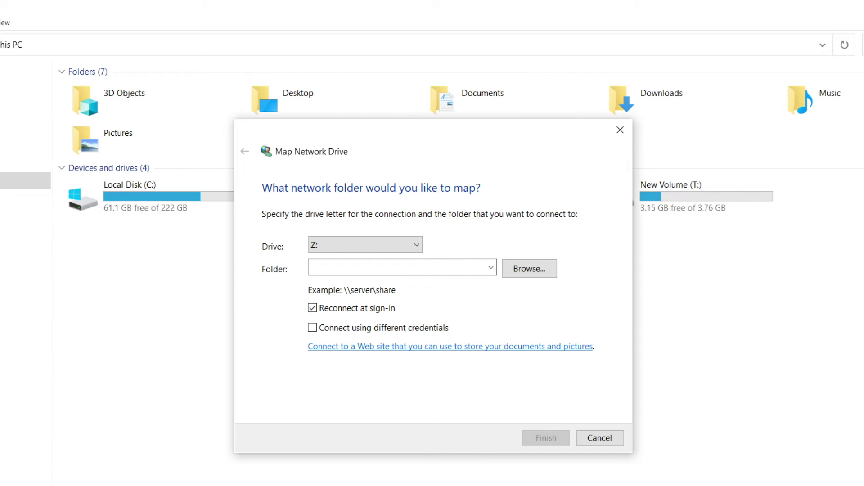
pyautogui.hotkey('alt', 'Down')
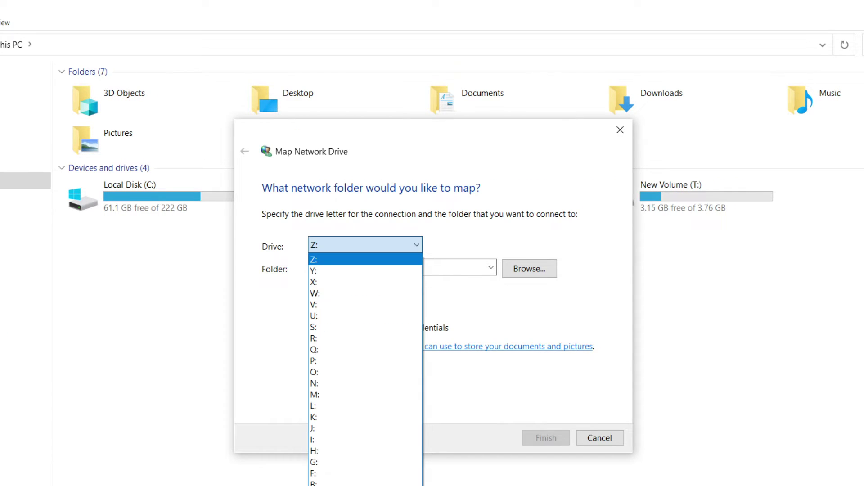
pyautogui.press('Escape')
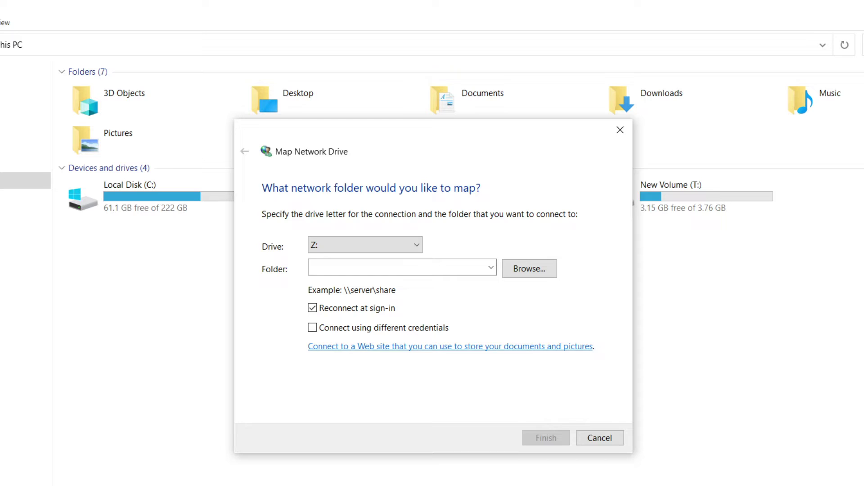
pyautogui.press('Tab')
pyautogui.press('Down')
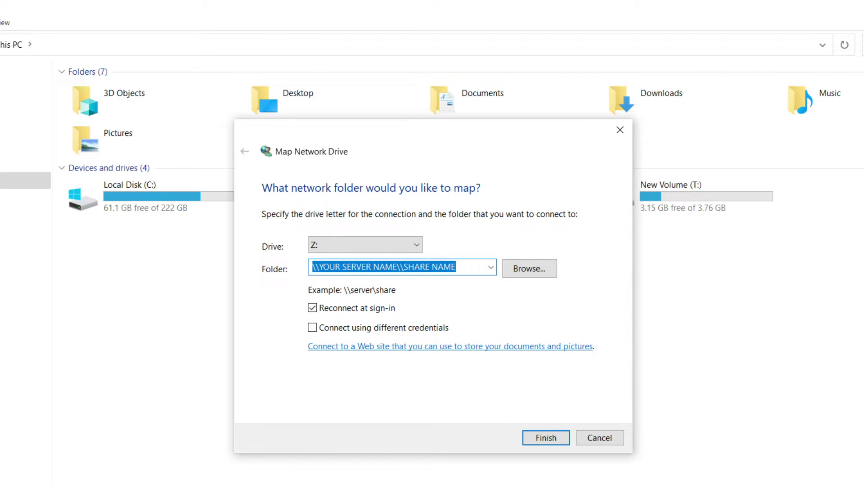
pyautogui.click(312, 327)
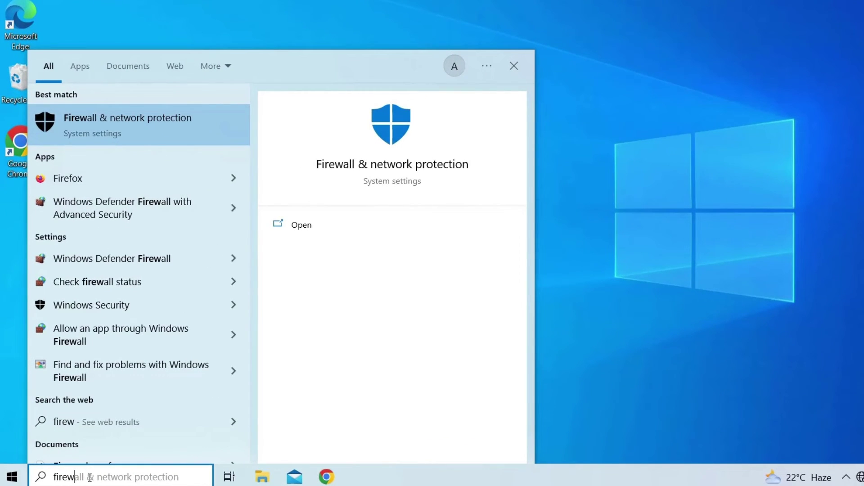
# - Open Firewall & network protection in Windows Security and its Allow an app through firewall list
pyautogui.write('a')
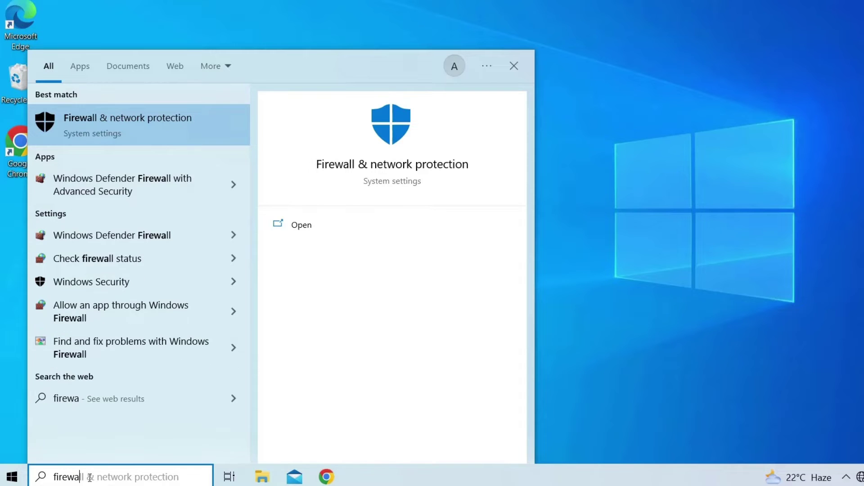
pyautogui.write('ll')
pyautogui.click(108, 118)
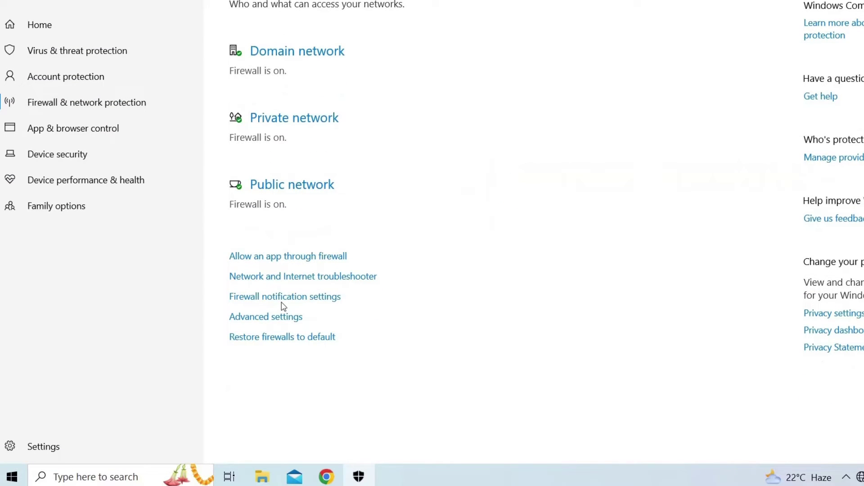
pyautogui.click(321, 259)
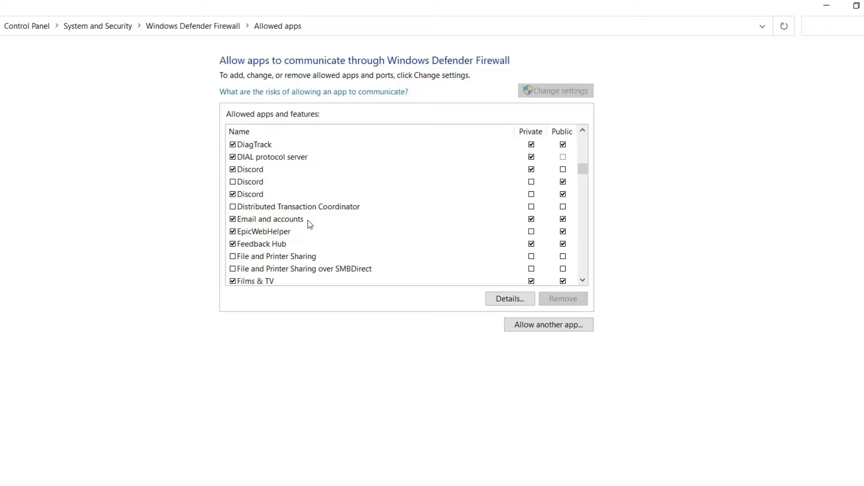
# - Add C:\Windows\System32\bthudtask.exe as another allowed app and bring up its Network types choices
pyautogui.click(547, 326)
pyautogui.press('Escape')
pyautogui.click(545, 326)
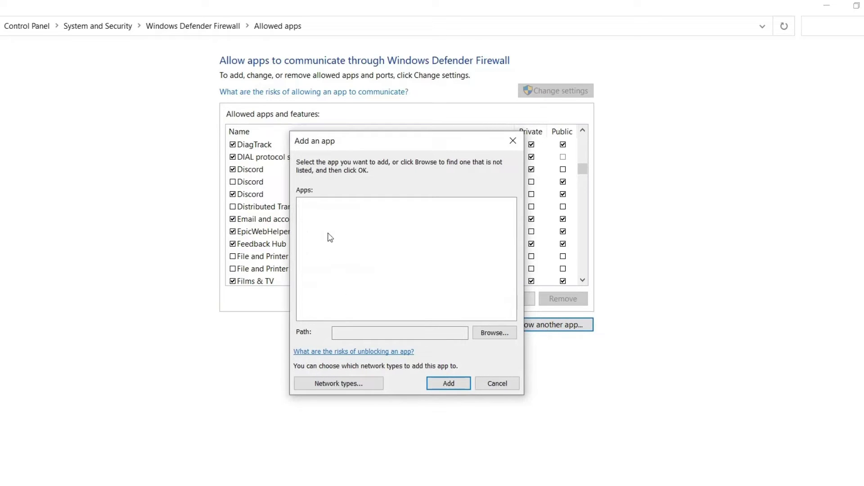
pyautogui.click(494, 333)
pyautogui.doubleClick(202, 440)
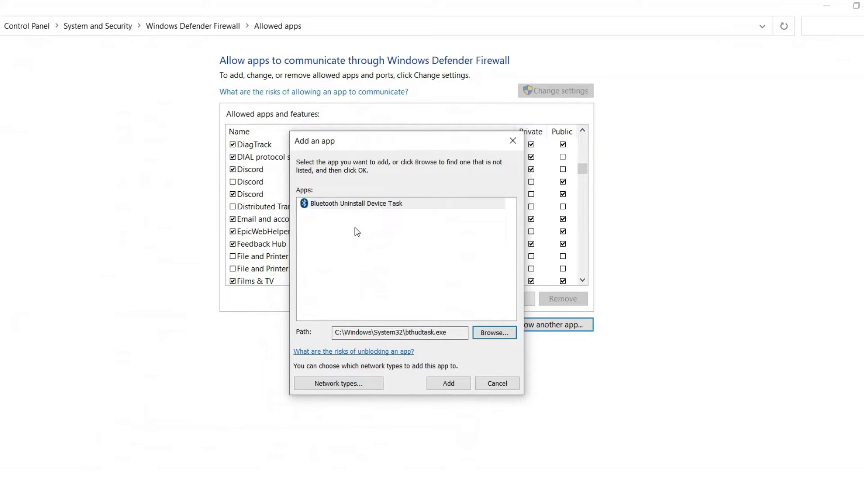
pyautogui.click(450, 384)
pyautogui.press('space')
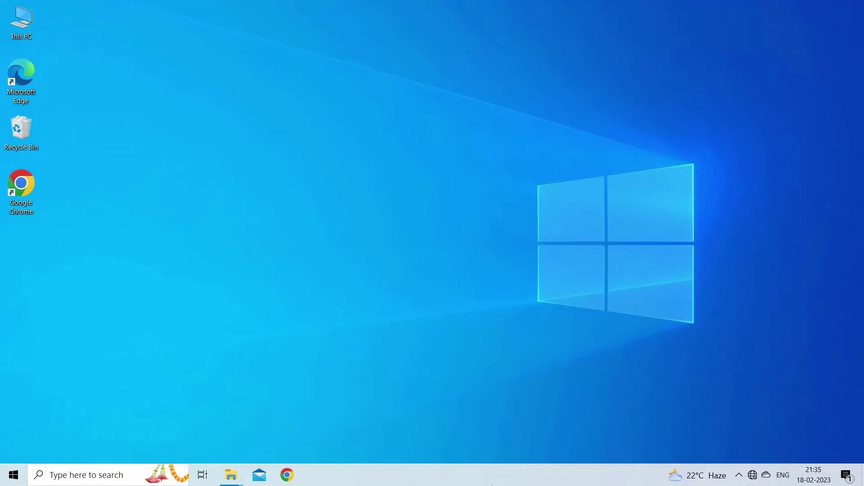
# - Bring up the Run prompt with Win+R
pyautogui.press('super+r')
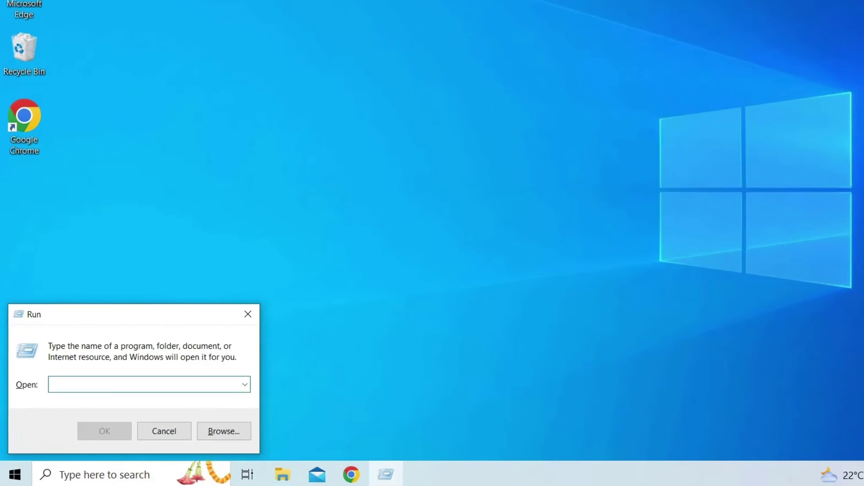
# - Launch regedit, go to HKLM\SYSTEM\CurrentControlSet\Control\NetworkProvider and open its New submenu
pyautogui.write('regedit')
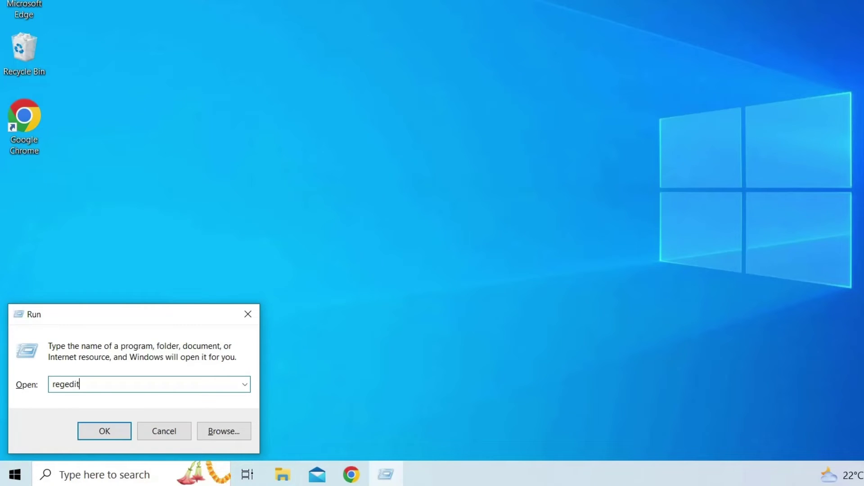
pyautogui.press('Return')
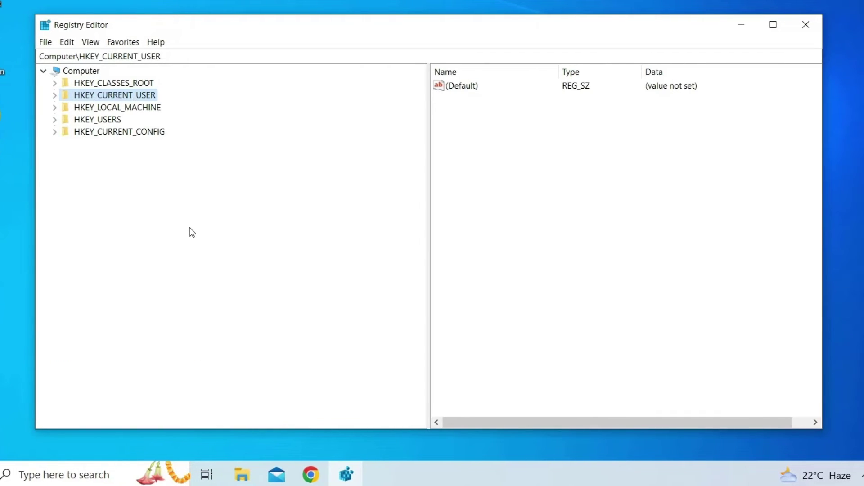
pyautogui.click(55, 108)
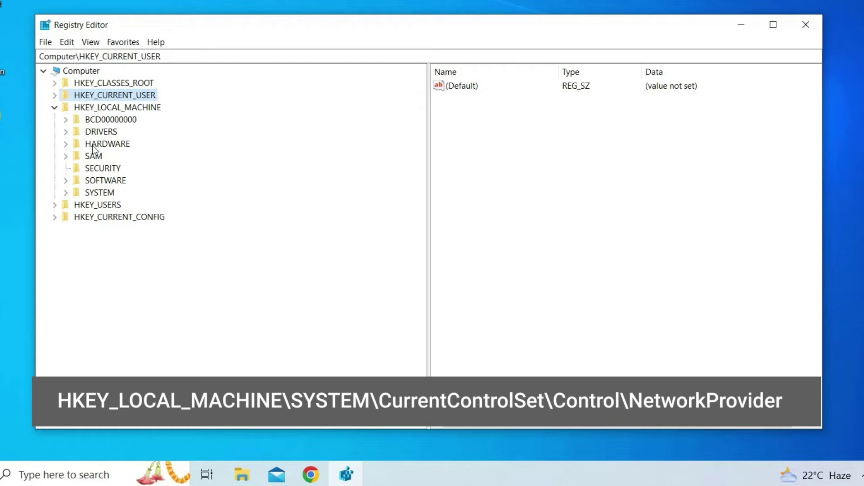
pyautogui.click(66, 192)
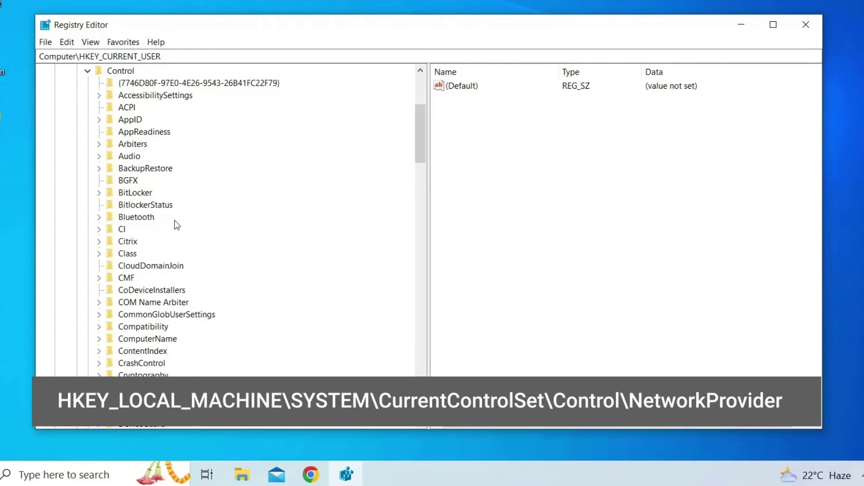
pyautogui.scroll(-14, 175, 225)
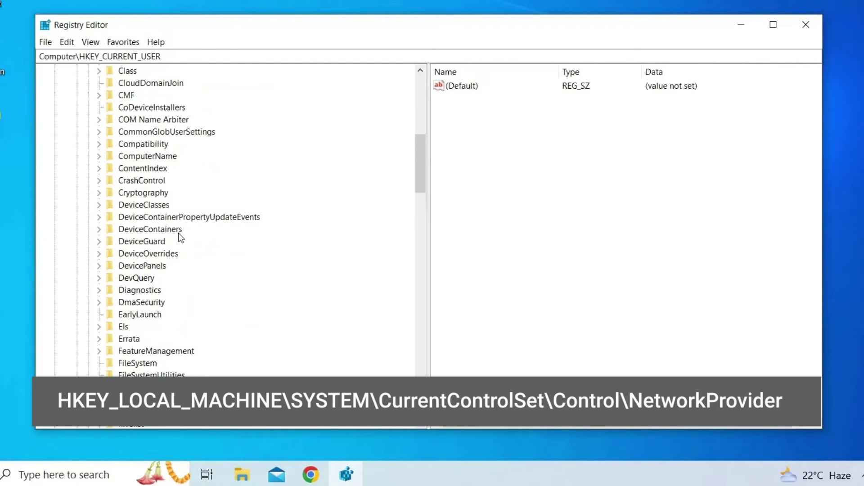
pyautogui.scroll(-4, 178, 233)
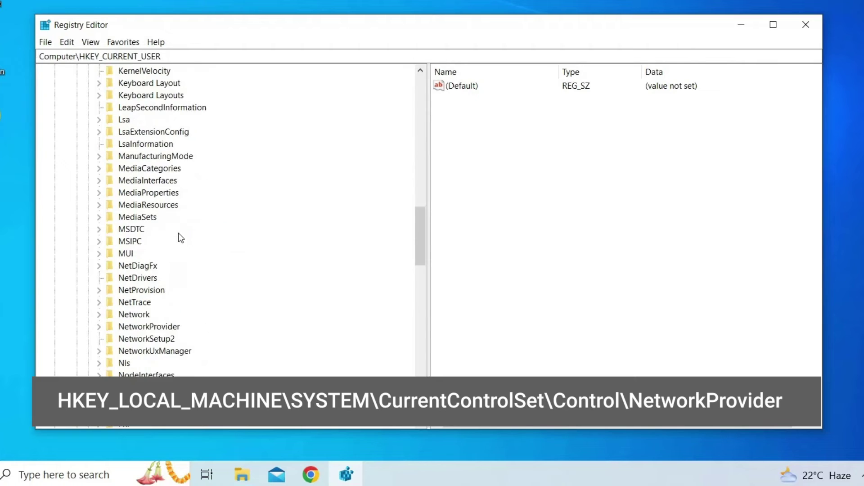
pyautogui.click(99, 289)
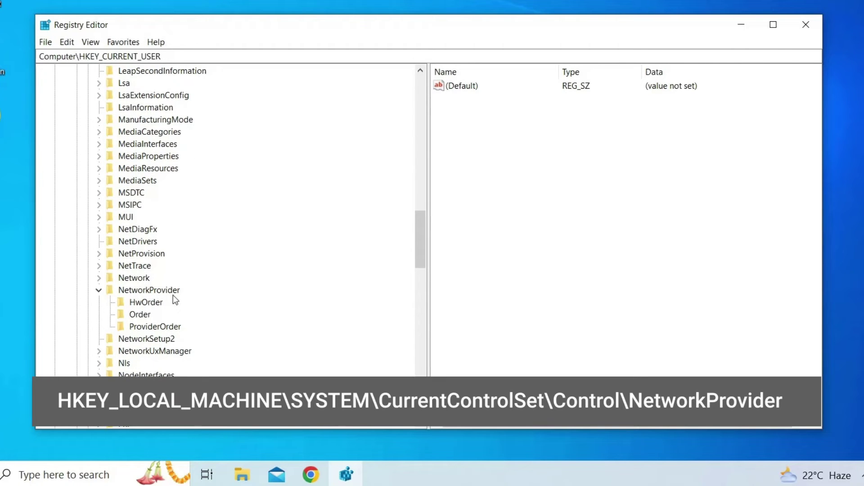
pyautogui.rightClick(164, 290)
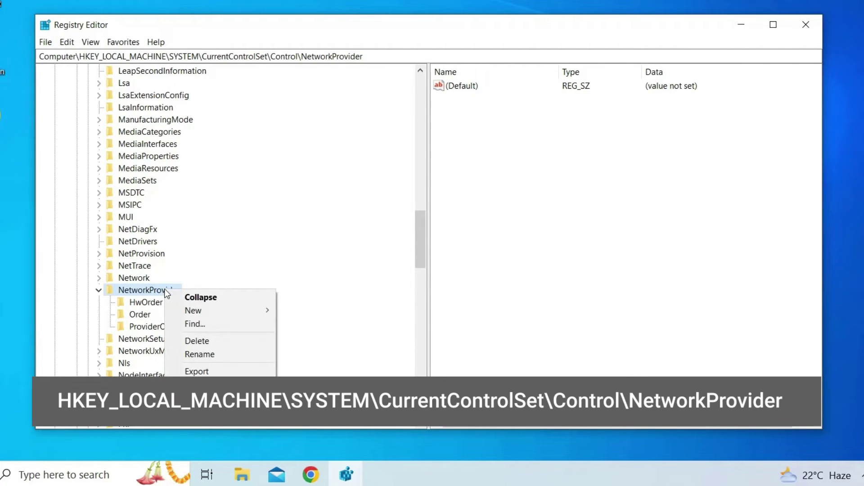
pyautogui.click(221, 315)
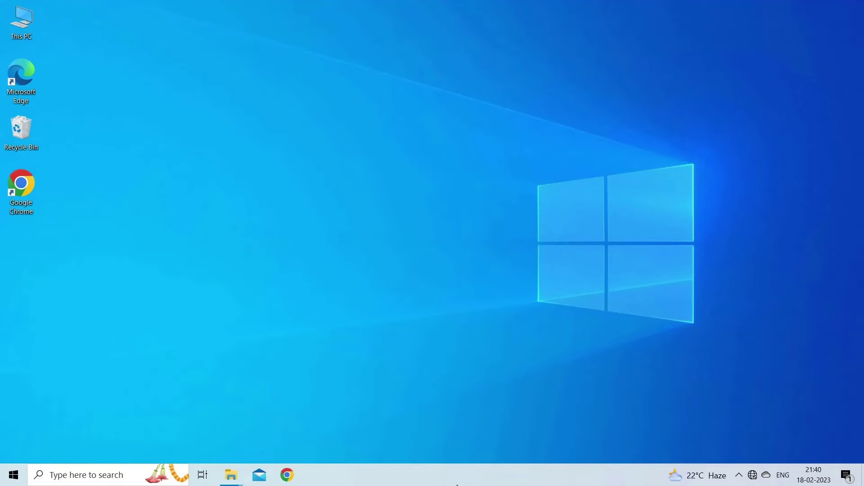
# - Run gpedit.msc to launch the Local Group Policy Editor
pyautogui.press('super+r')
pyautogui.write('gpedit')
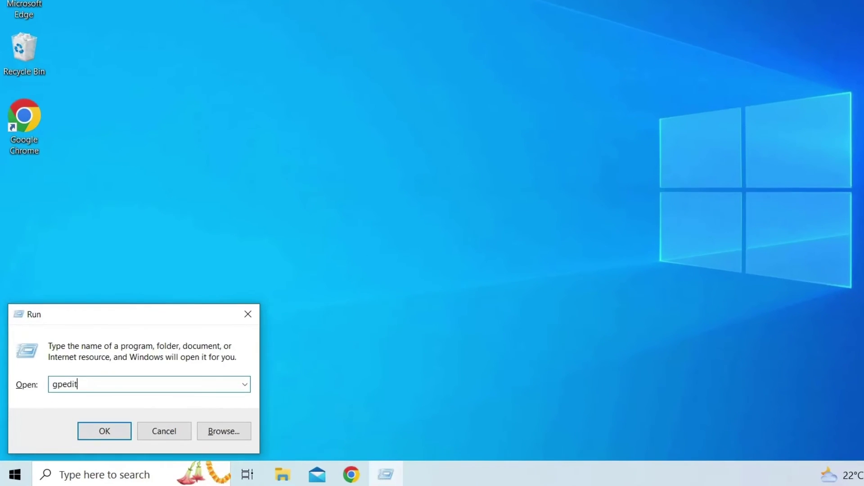
pyautogui.write('.msc')
pyautogui.press('Return')
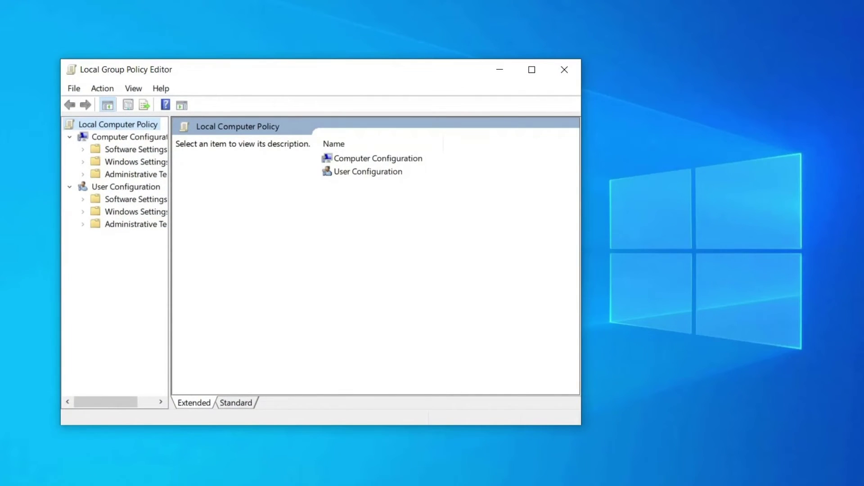
# - Browse to Computer Configuration > Administrative Templates > Network > Lanman Workstation and select Enable insecure guest logons
pyautogui.click(130, 137)
pyautogui.click(135, 176)
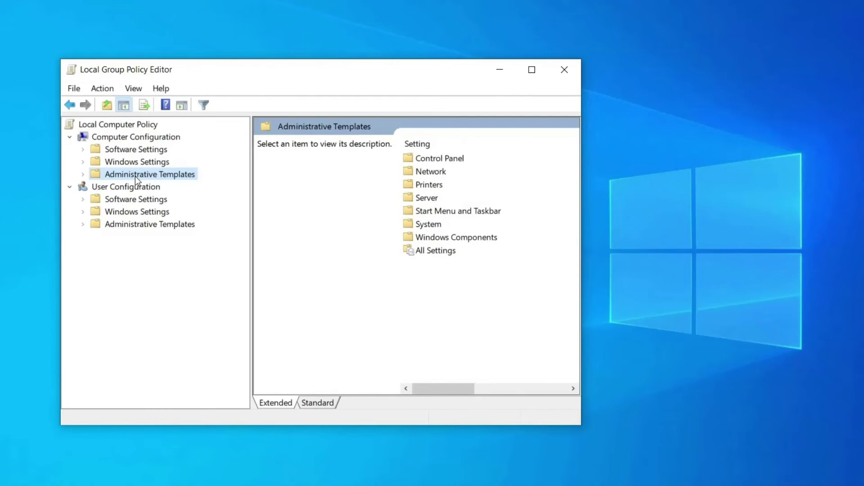
pyautogui.click(422, 171)
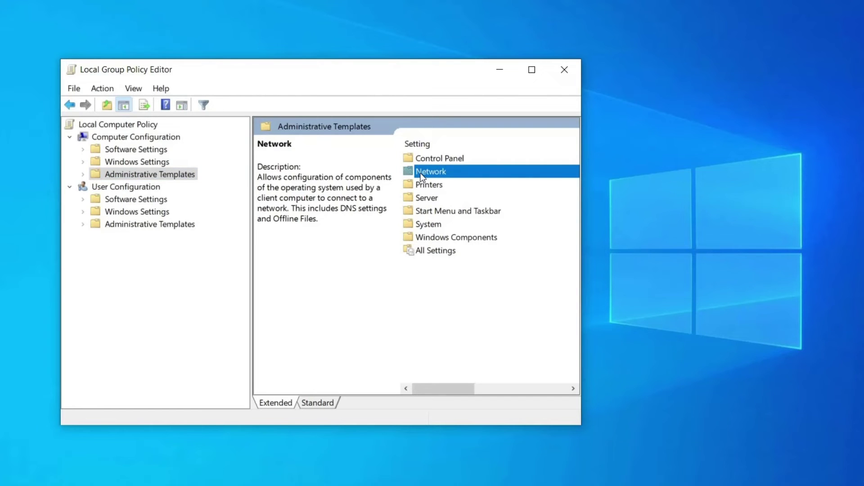
pyautogui.doubleClick(421, 175)
pyautogui.click(465, 255)
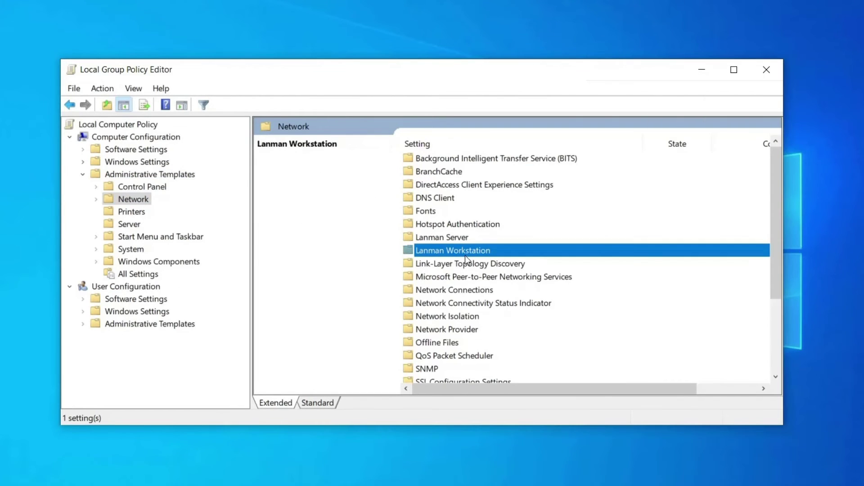
pyautogui.doubleClick(465, 255)
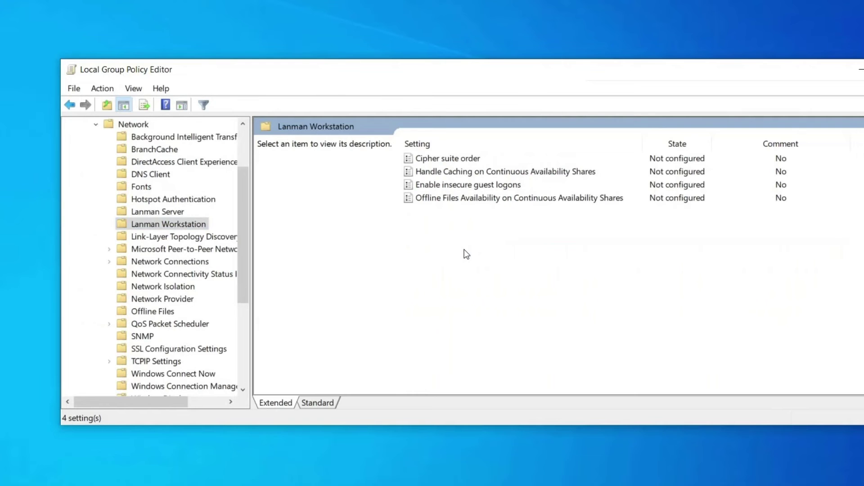
pyautogui.click(468, 184)
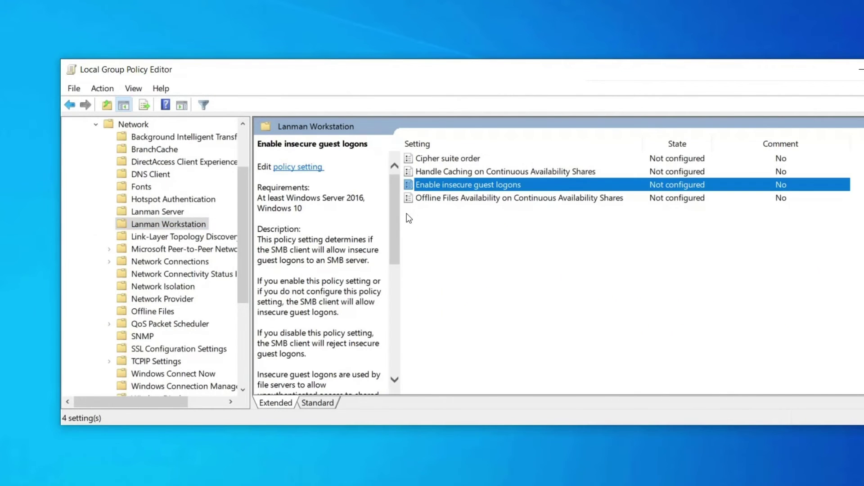
# - Open the Enable insecure guest logons policy and set it to Enabled
pyautogui.doubleClick(437, 188)
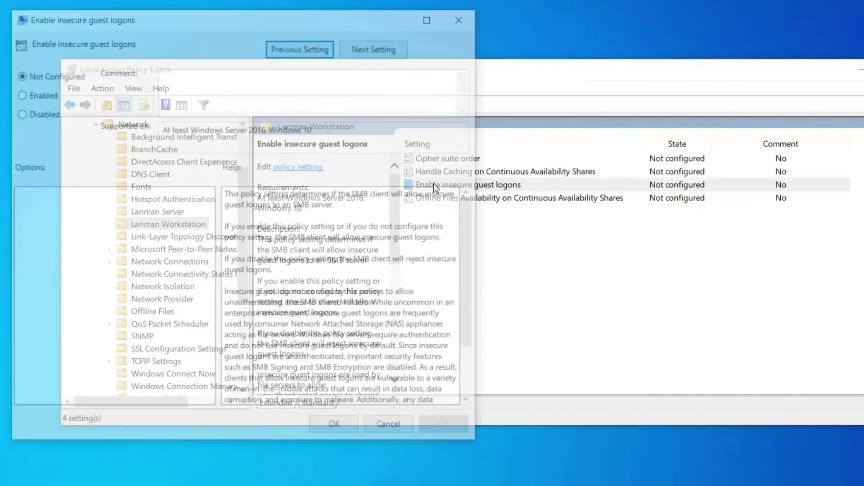
pyautogui.click(19, 94)
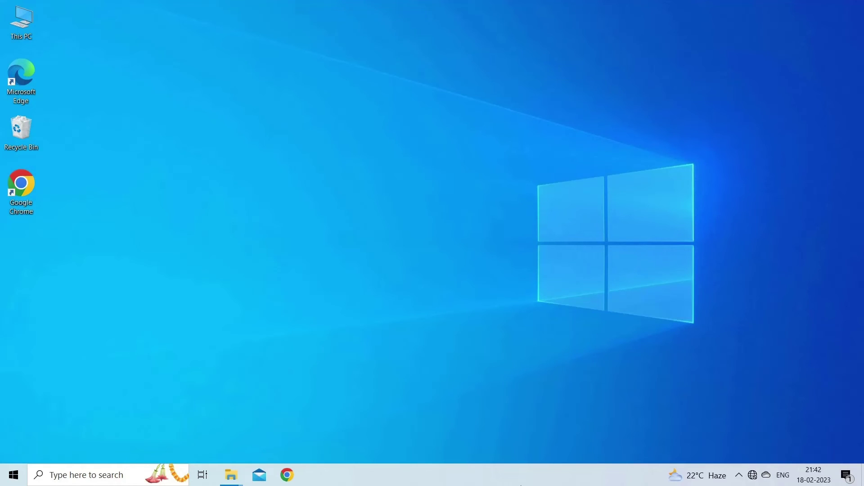
# - Open Device Manager from Win+X and choose Update driver for the 802.11n USB Wireless LAN Card
pyautogui.press('super+x')
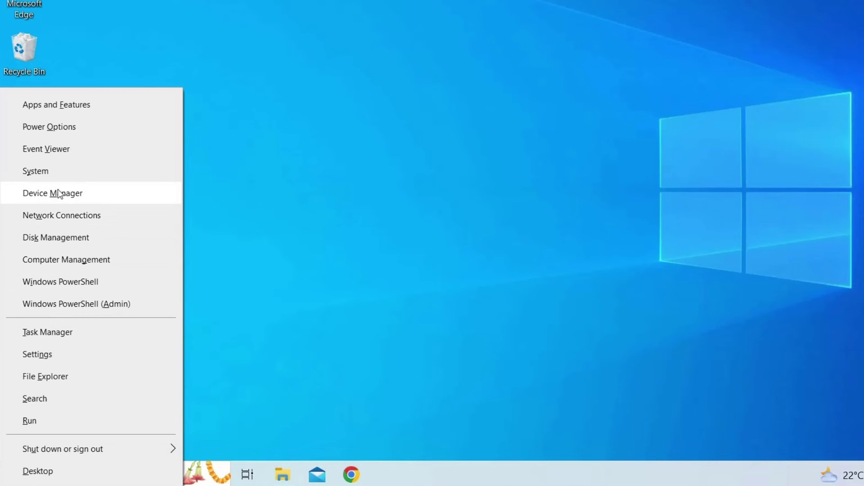
pyautogui.click(43, 192)
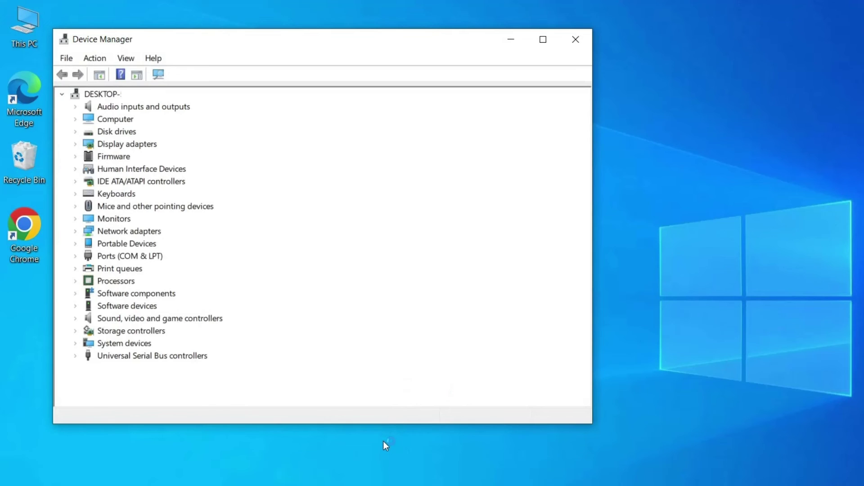
pyautogui.doubleClick(122, 230)
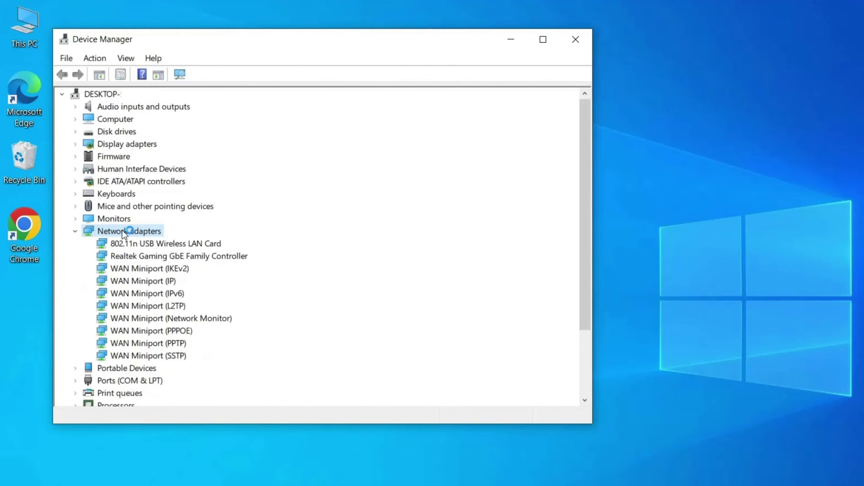
pyautogui.click(207, 243)
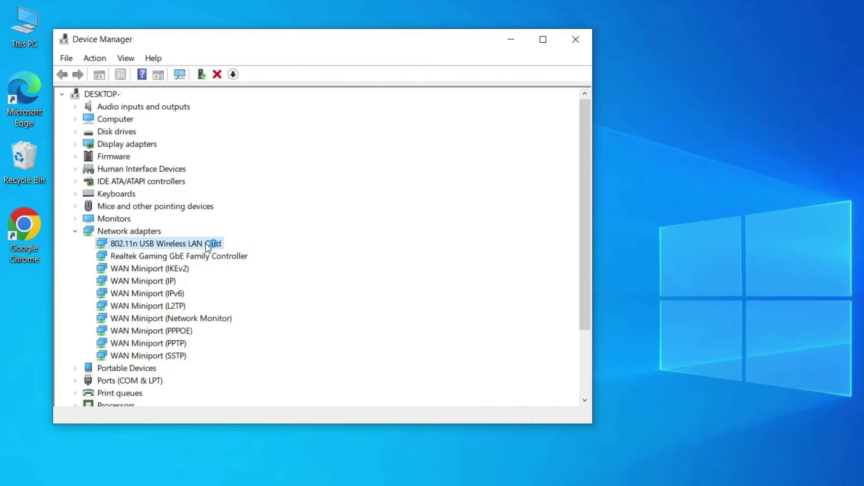
pyautogui.rightClick(207, 247)
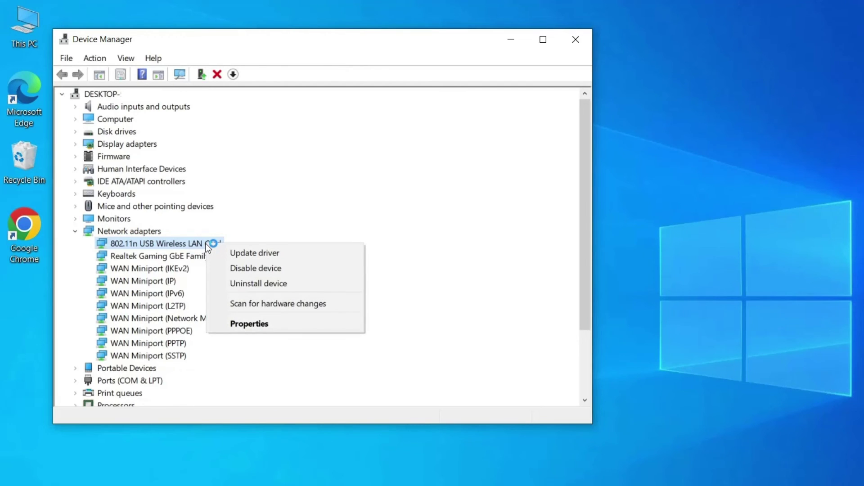
pyautogui.click(258, 252)
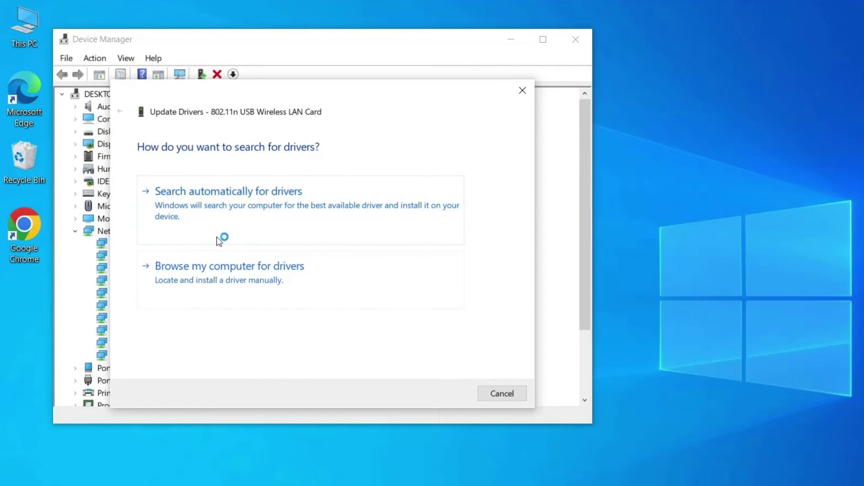
# - Have Windows search automatically for a better wireless card driver
pyautogui.click(221, 220)
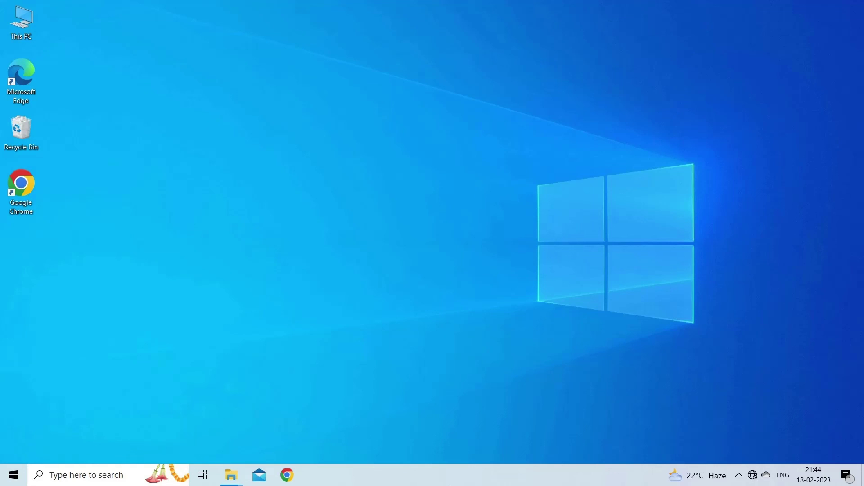
# - Enable network discovery plus file and printer sharing for the Guest or Public profile, and save
pyautogui.press('super+i')
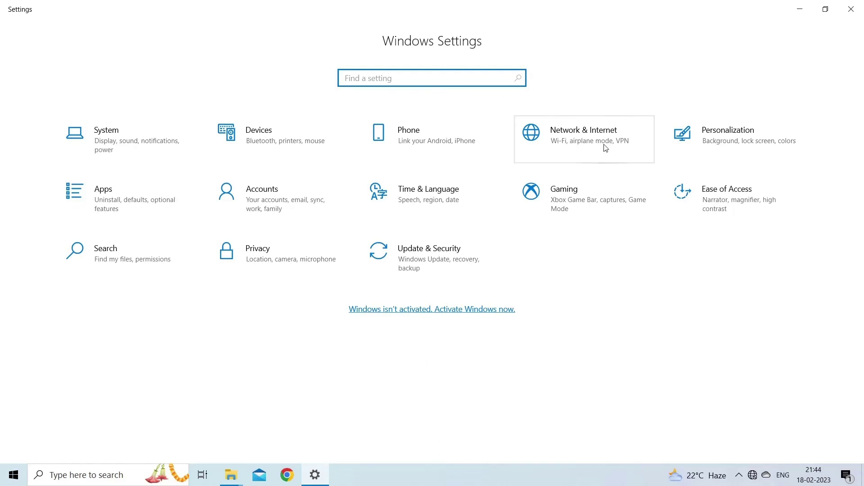
pyautogui.click(589, 140)
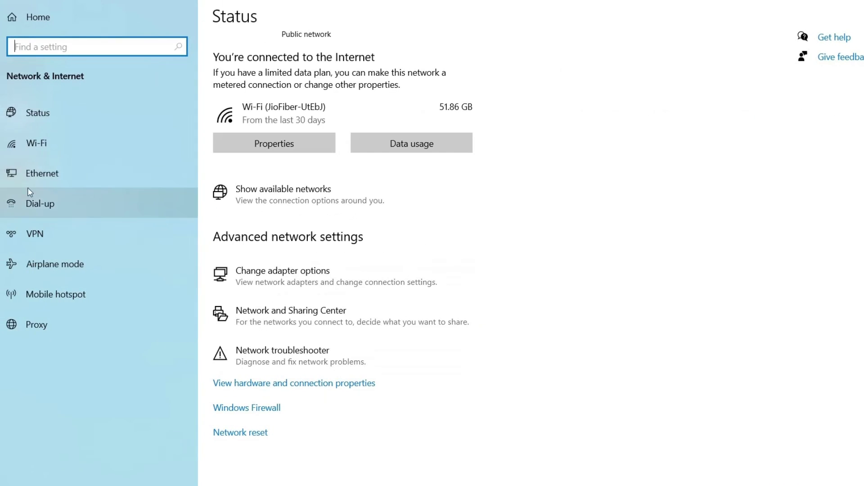
pyautogui.click(68, 143)
pyautogui.click(752, 177)
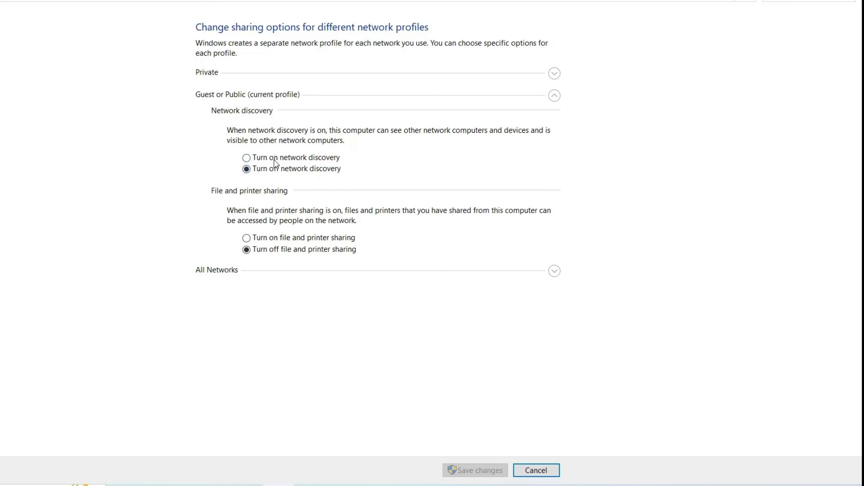
pyautogui.click(247, 158)
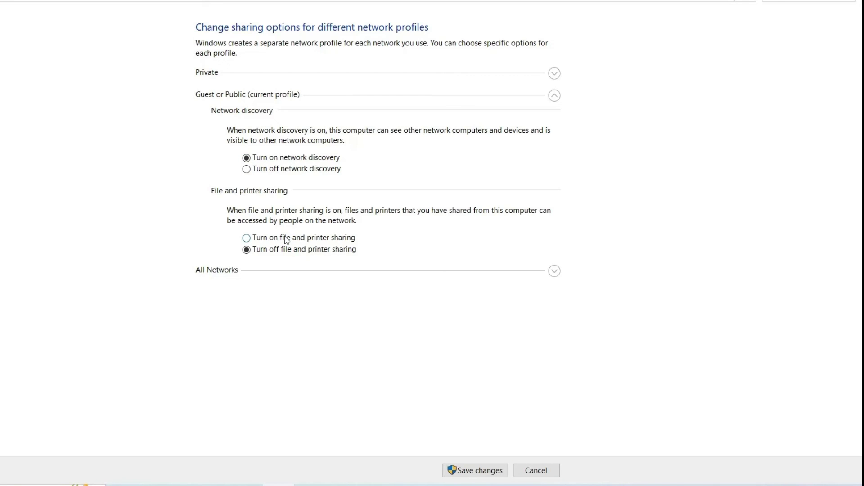
pyautogui.click(287, 240)
pyautogui.click(490, 475)
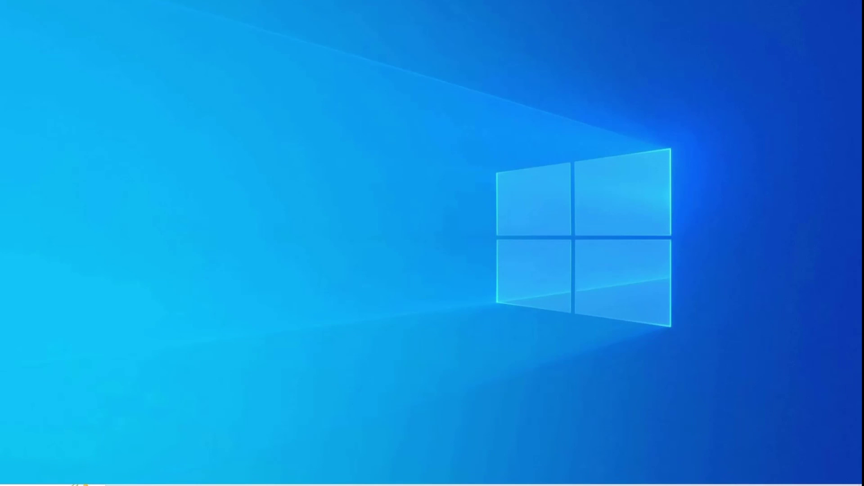